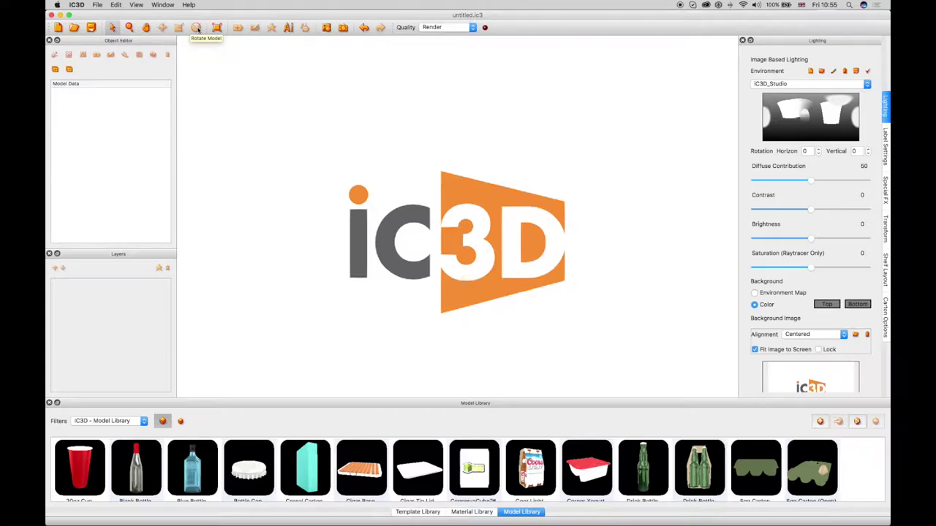
# Step: Show the transform settings, add the Coors Light carton from the model library to the scene, and select it
pyautogui.click(886, 231)
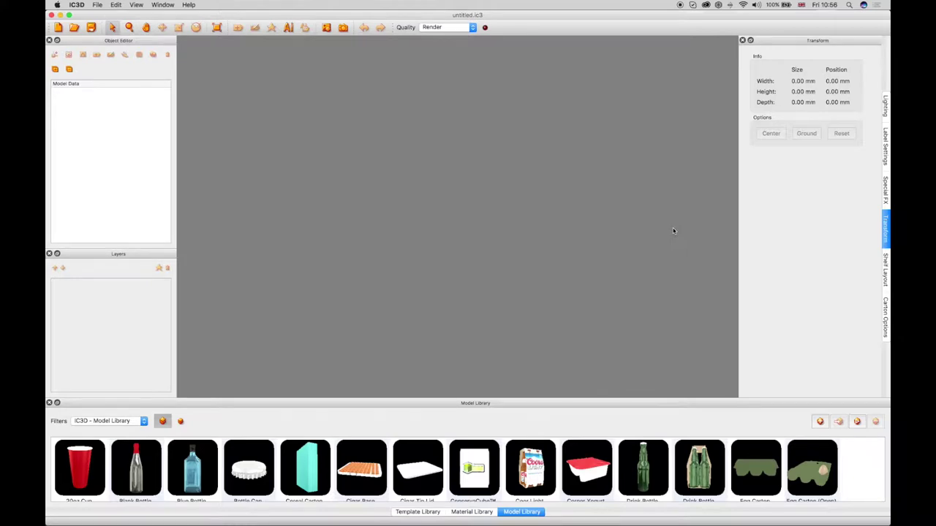
pyautogui.moveTo(530, 468); pyautogui.dragTo(435, 253)
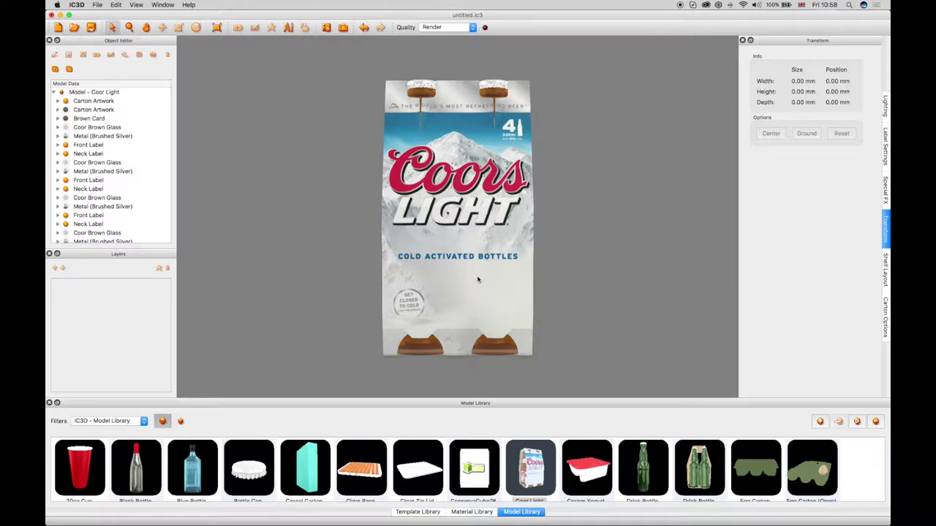
pyautogui.click(440, 272)
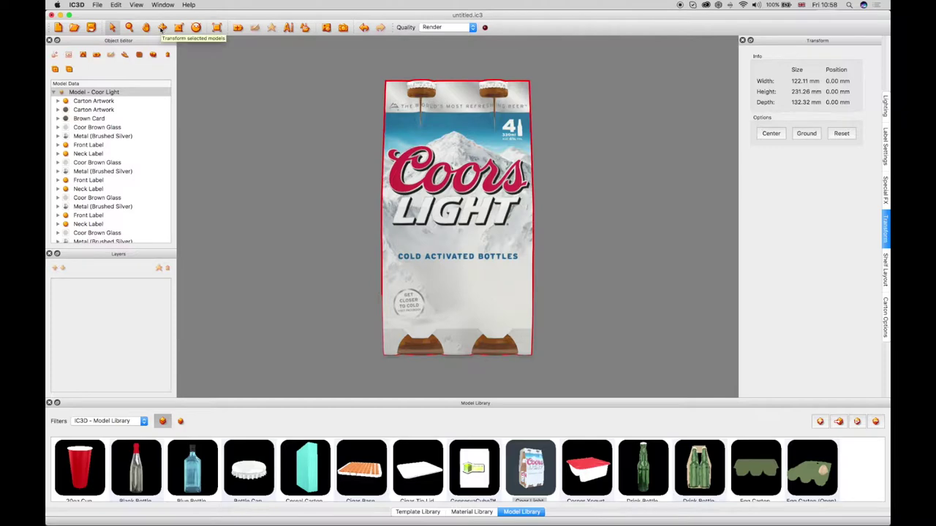
# Step: Move the carton freehand to about X -24 mm, Y -3 mm and Z -41 mm
pyautogui.click(162, 27)
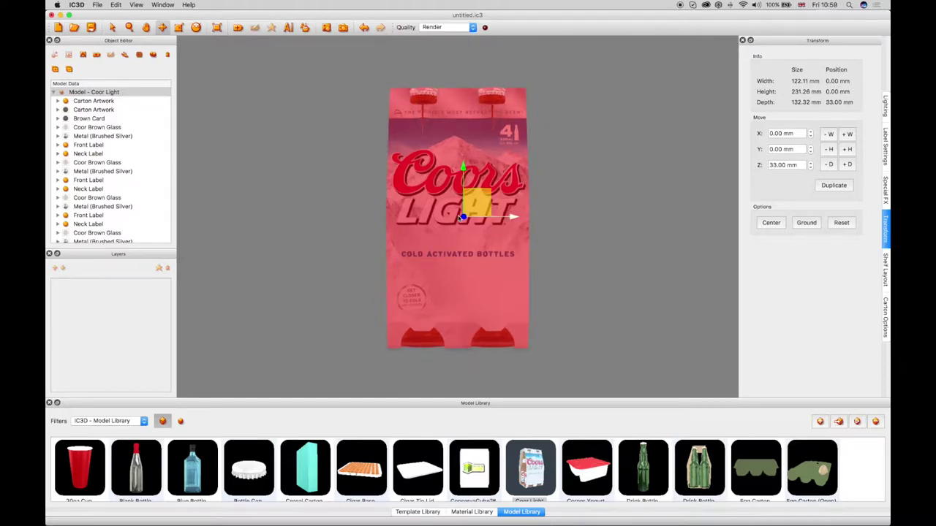
pyautogui.moveTo(462, 220); pyautogui.dragTo(437, 220)
pyautogui.moveTo(439, 175)
pyautogui.mouseDown()
pyautogui.moveTo(438, 124)
pyautogui.moveTo(439, 180)
pyautogui.mouseUp()
pyautogui.moveTo(436, 219)
pyautogui.mouseDown()
pyautogui.moveTo(439, 272)
pyautogui.moveTo(471, 312)
pyautogui.moveTo(438, 221)
pyautogui.mouseUp()
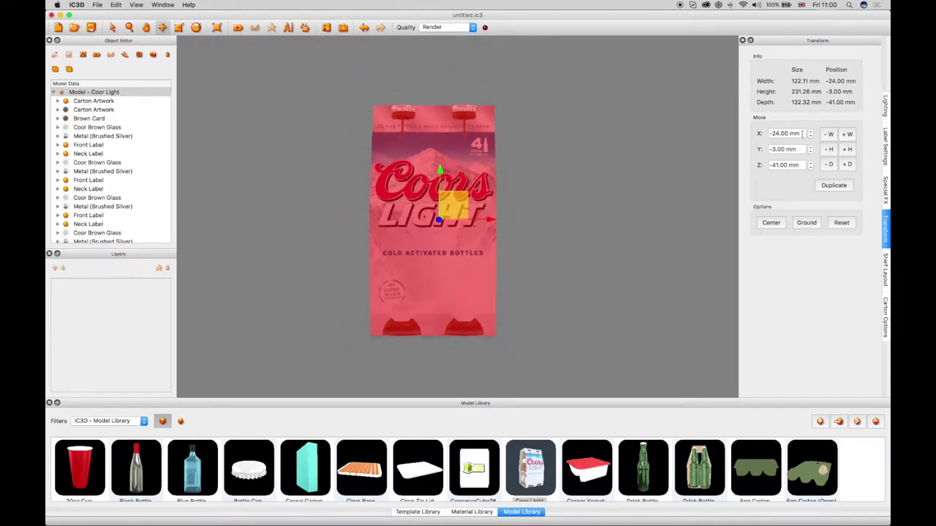
# Step: Set the carton's X, Y and Z position to 0 mm
pyautogui.doubleClick(768, 133)
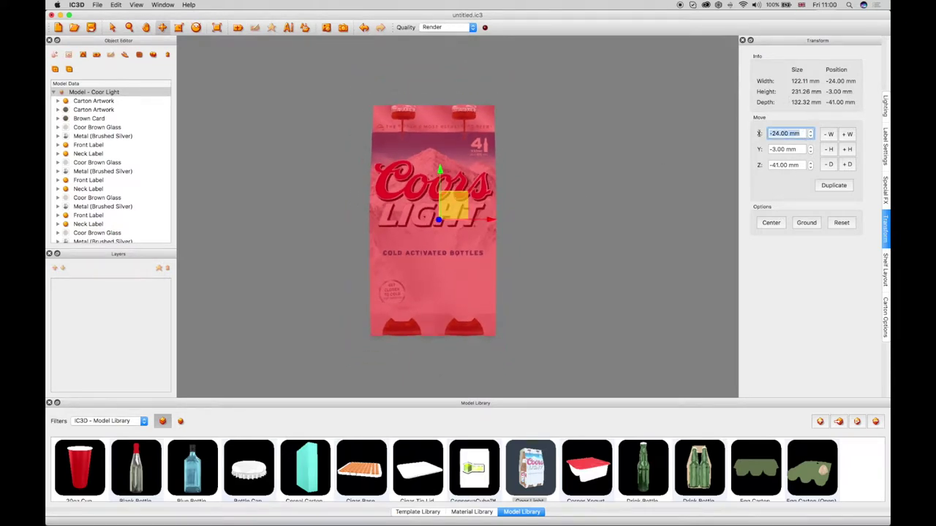
pyautogui.write('0')
pyautogui.press('Tab')
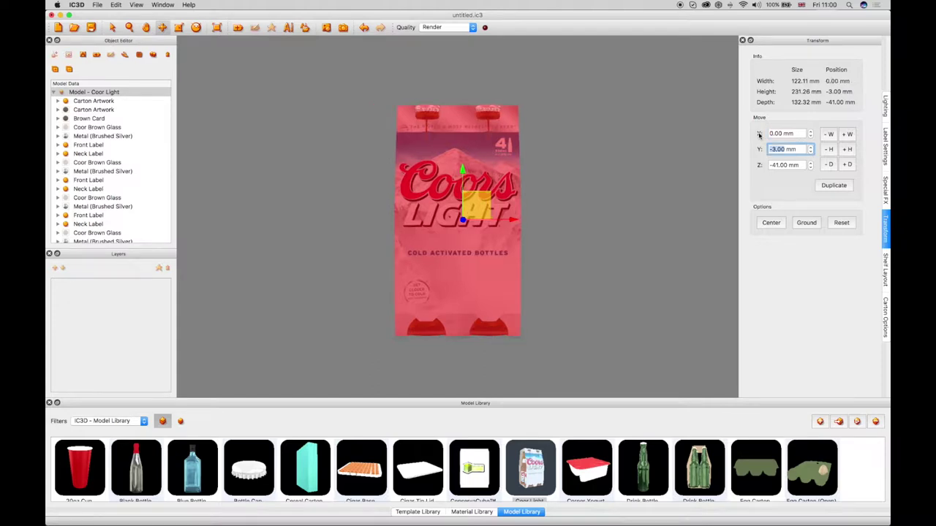
pyautogui.write('0')
pyautogui.press('Tab')
pyautogui.write('0')
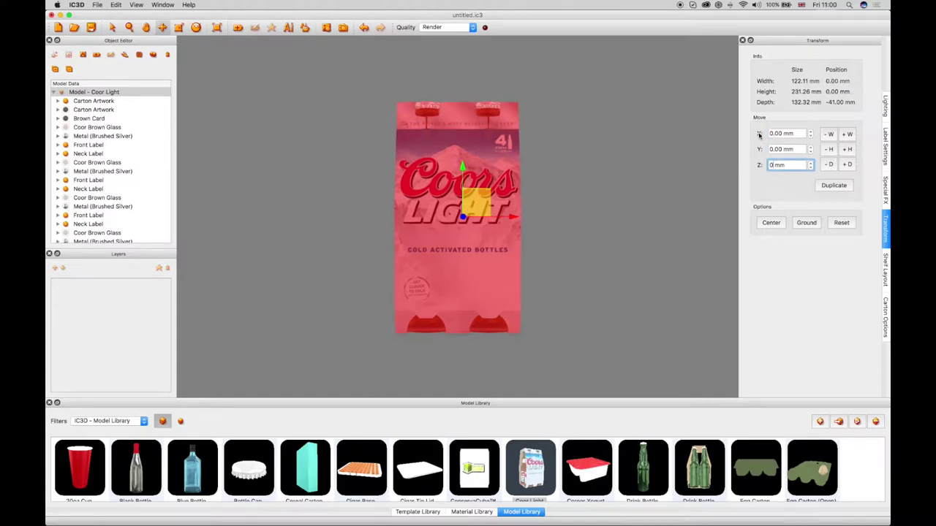
pyautogui.press('Return')
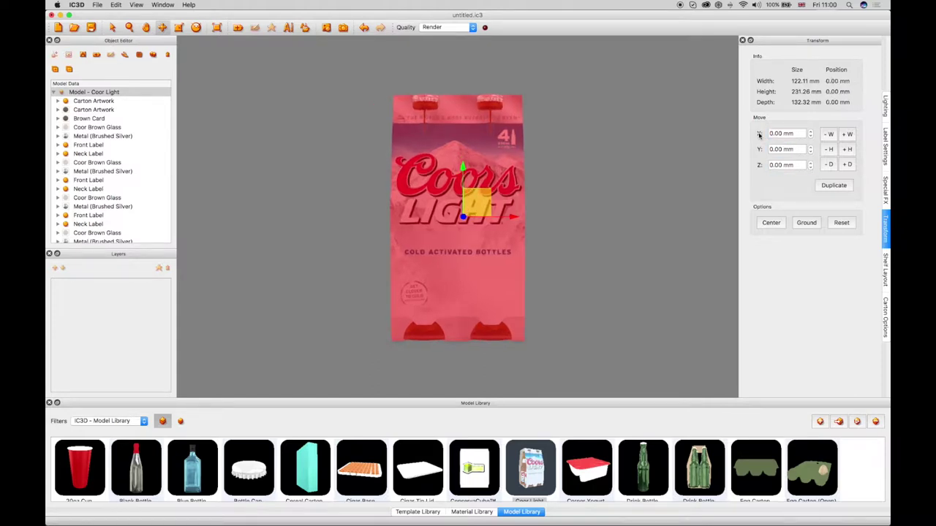
# Step: Shift the carton by one full width and back, and by one full height down and back up
pyautogui.click(846, 136)
pyautogui.click(828, 137)
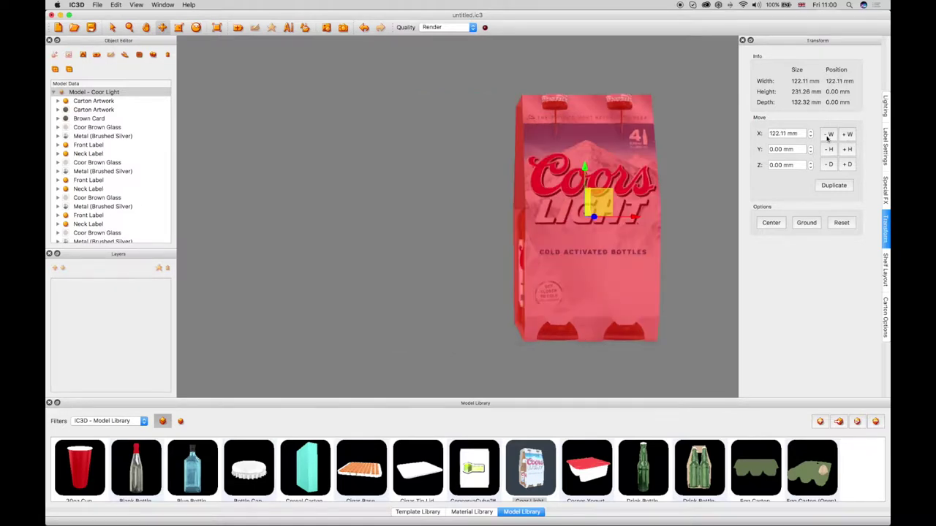
pyautogui.click(829, 150)
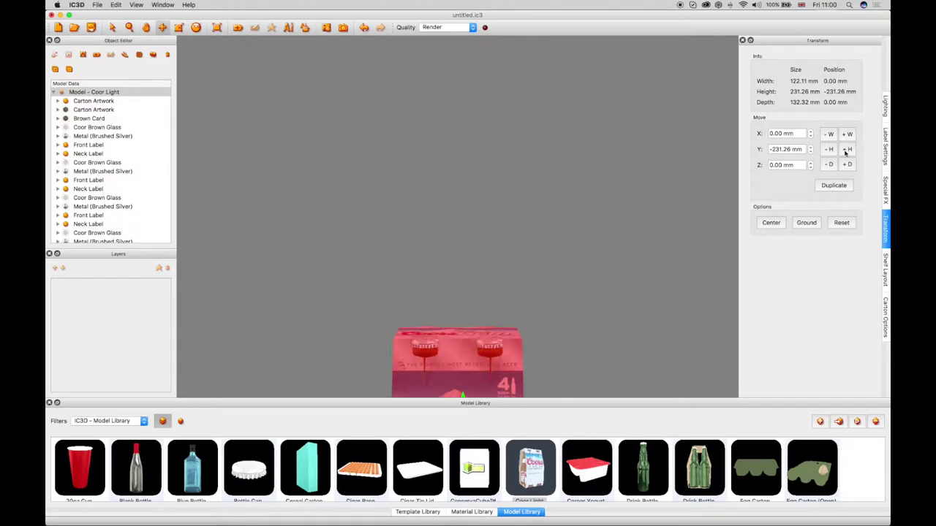
pyautogui.click(847, 150)
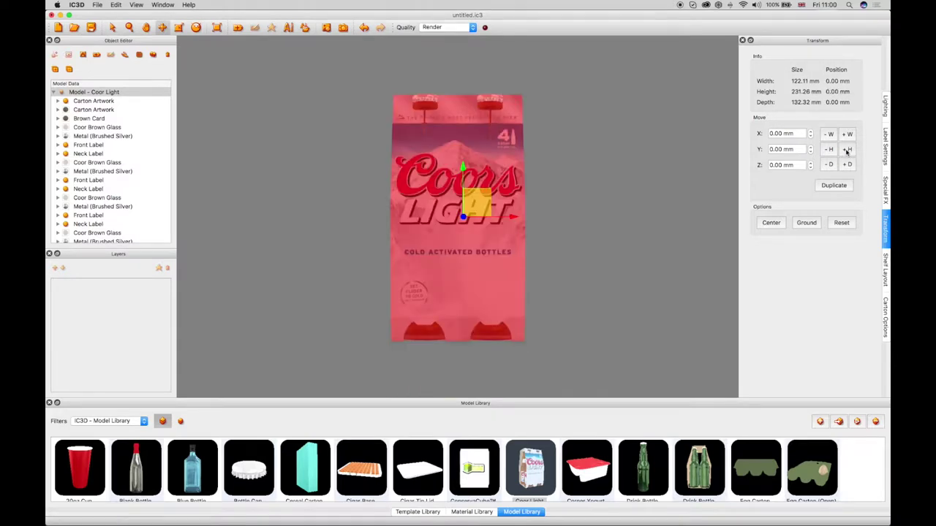
# Step: Duplicate the carton by one width in both the positive and negative X directions to form a row of three
pyautogui.click(832, 186)
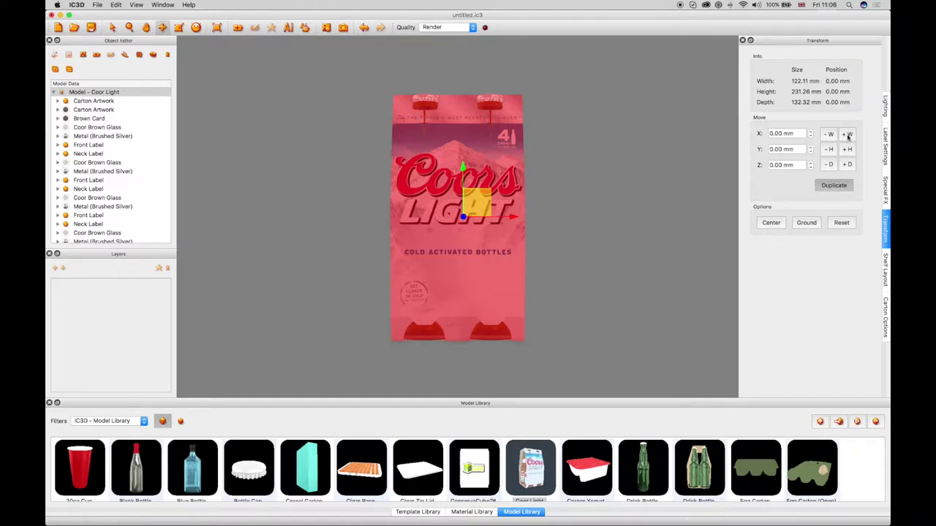
pyautogui.click(847, 136)
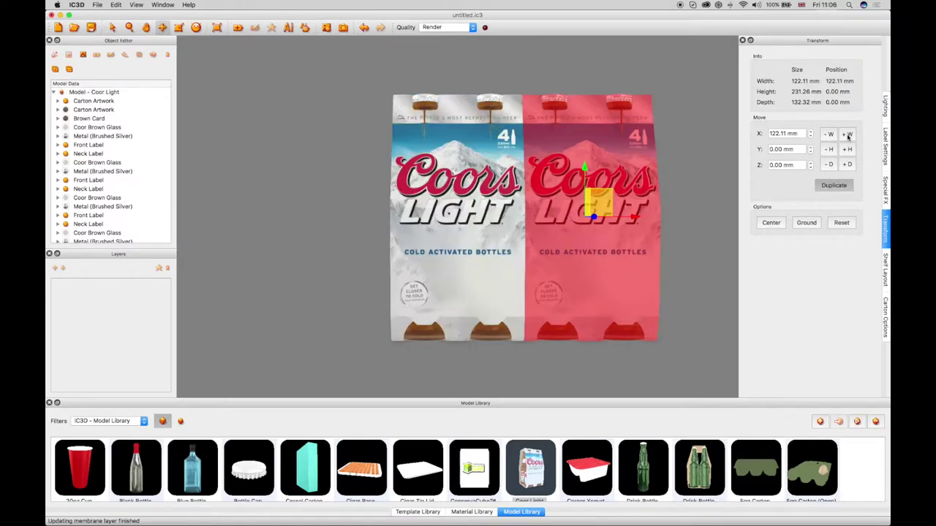
pyautogui.click(110, 94)
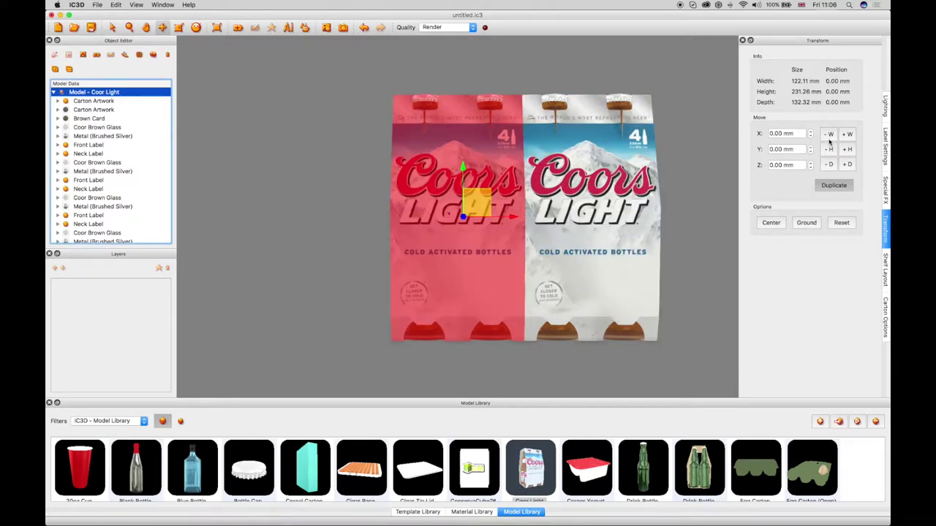
pyautogui.click(828, 134)
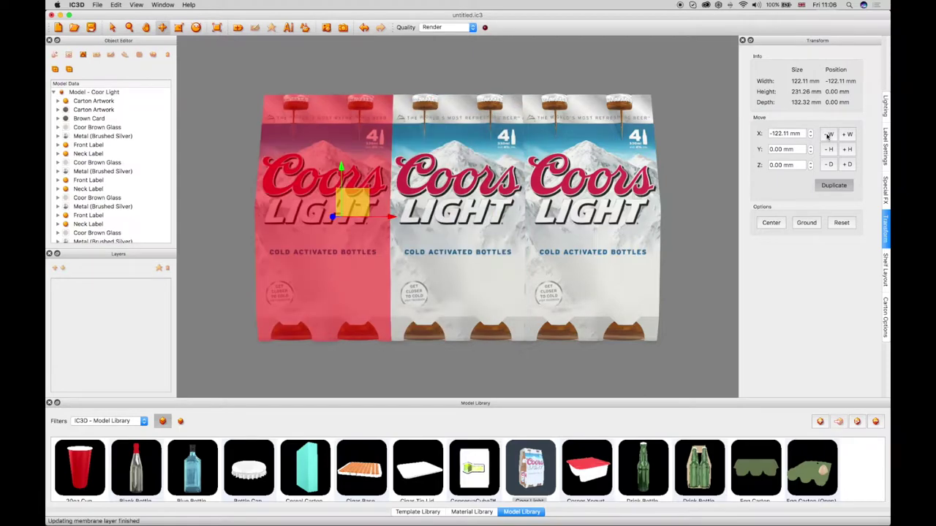
pyautogui.click(112, 27)
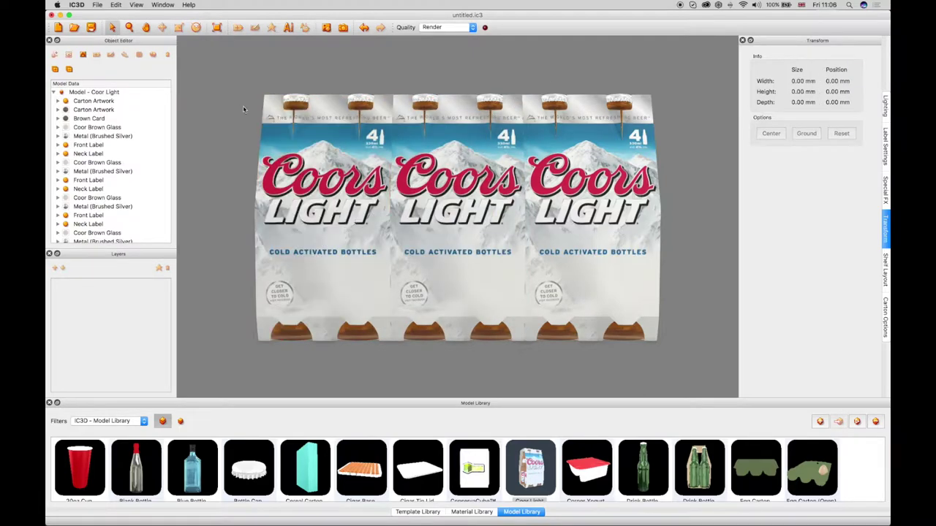
pyautogui.moveTo(240, 105); pyautogui.dragTo(403, 107)
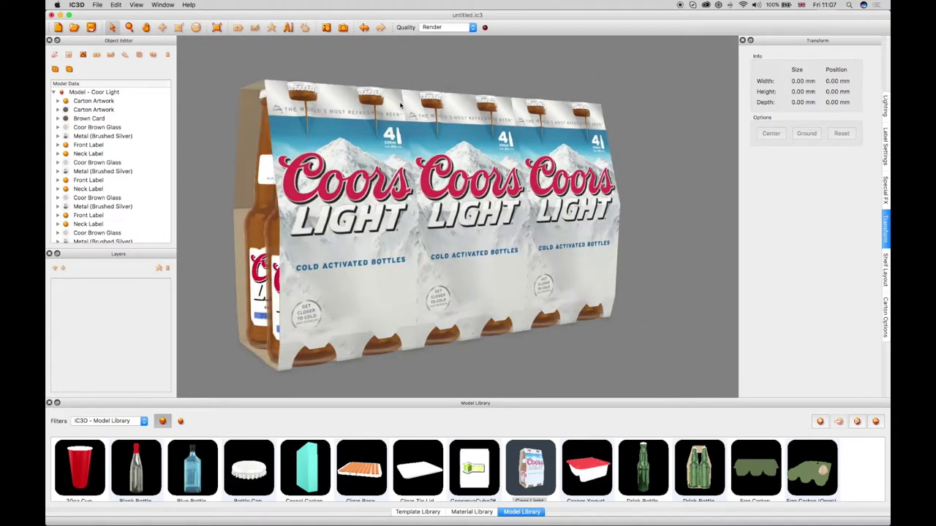
# Step: Undo both carton duplicates
pyautogui.click(363, 28)
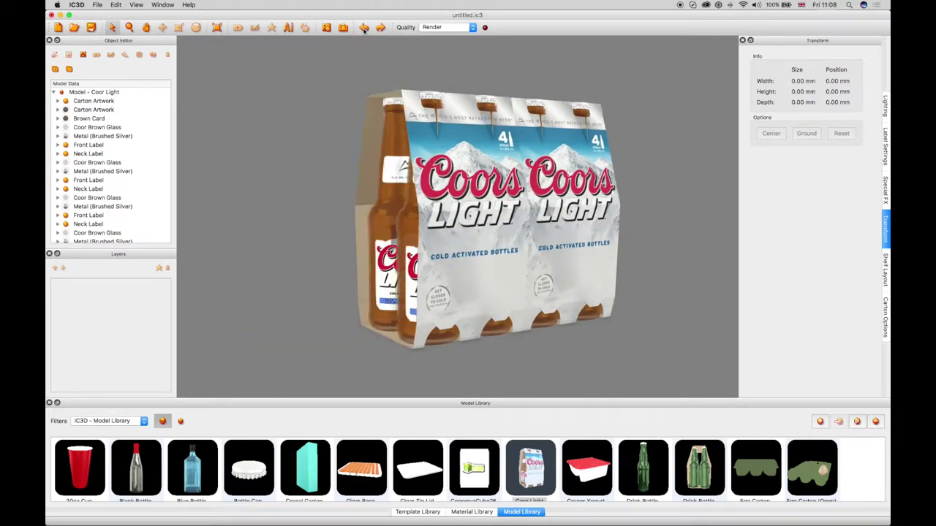
pyautogui.click(363, 28)
# Step: Scale the carton freehand to about 126% width, 113% height and 115% depth
pyautogui.click(98, 92)
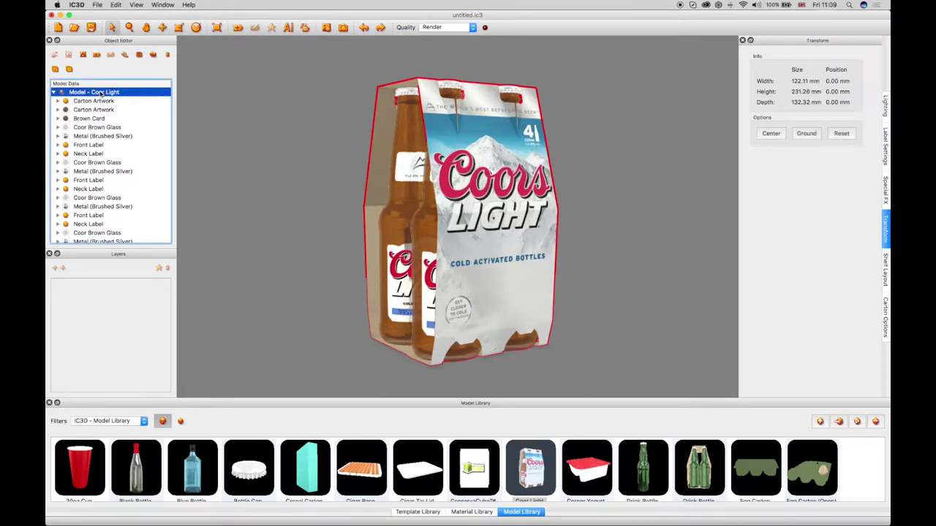
pyautogui.click(179, 28)
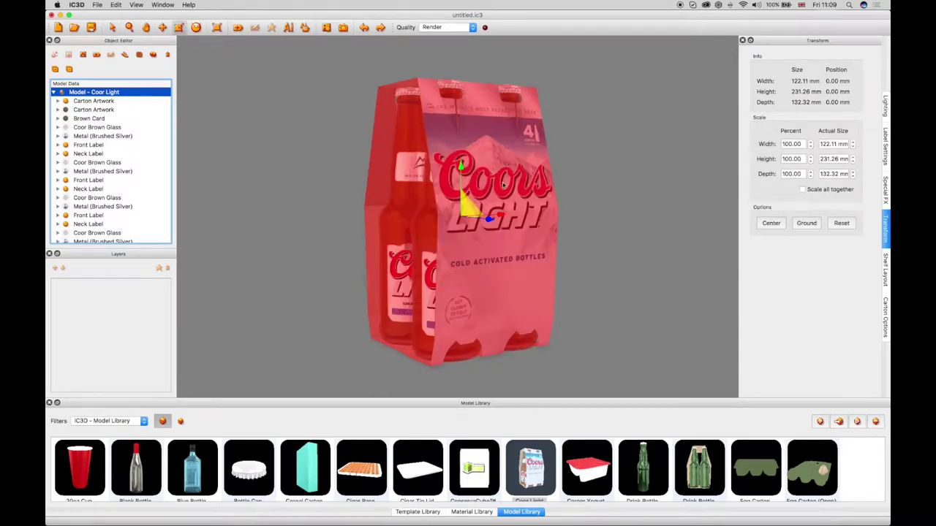
pyautogui.moveTo(501, 216); pyautogui.dragTo(515, 213)
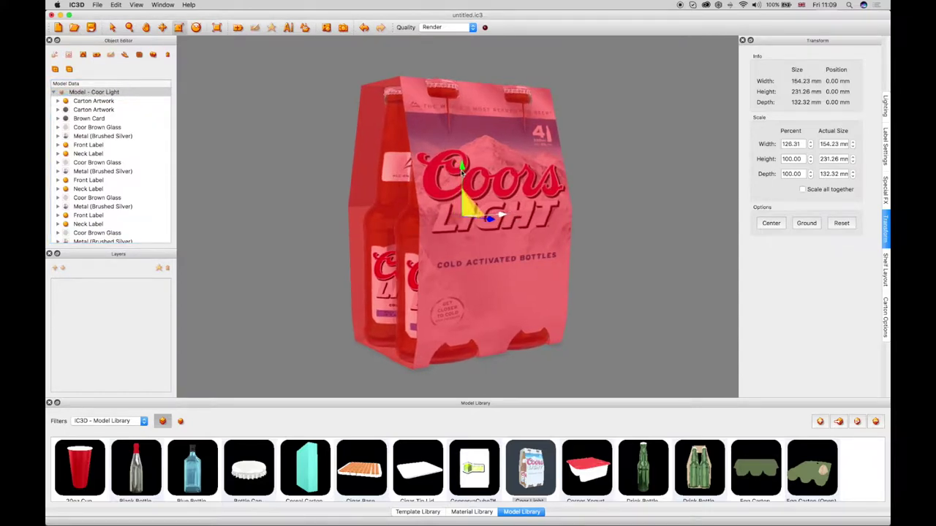
pyautogui.moveTo(462, 170); pyautogui.dragTo(485, 223)
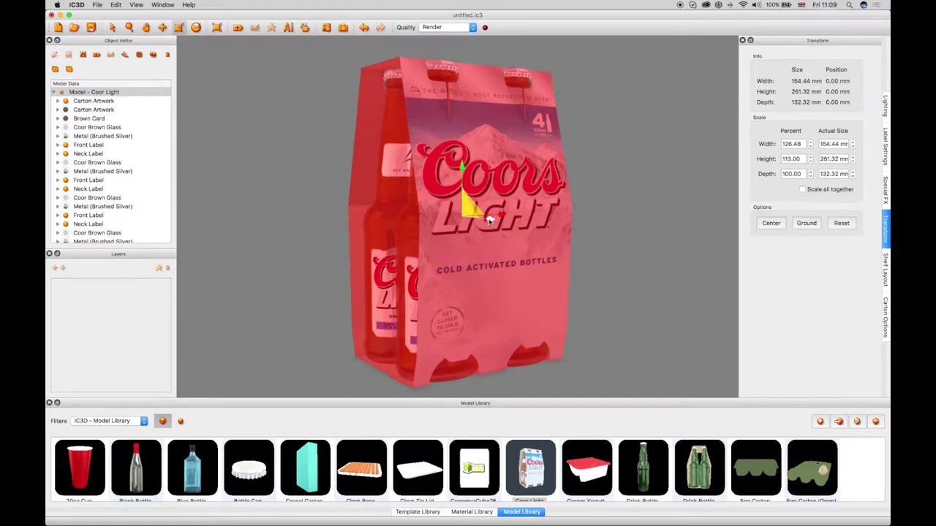
pyautogui.moveTo(488, 221); pyautogui.dragTo(495, 222)
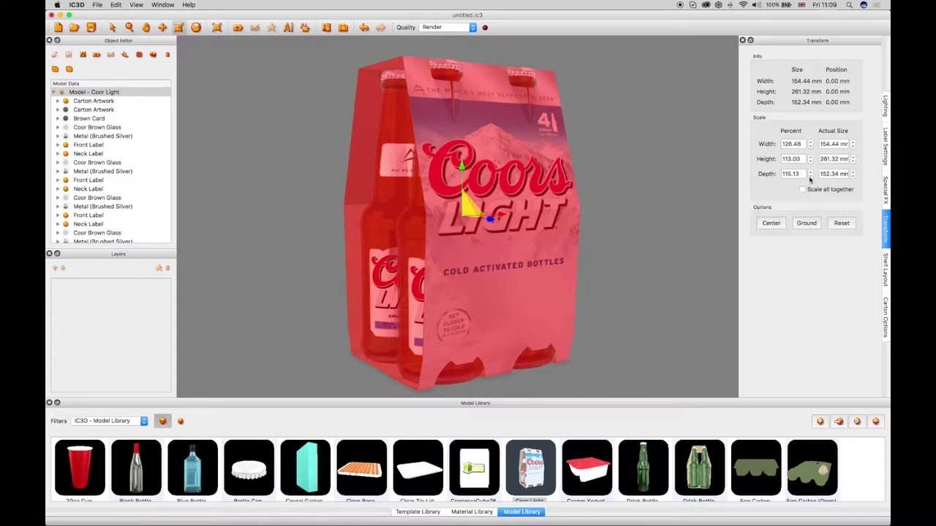
# Step: Reduce the carton's depth scale in single-percent increments to 101.13%
pyautogui.click(810, 177)
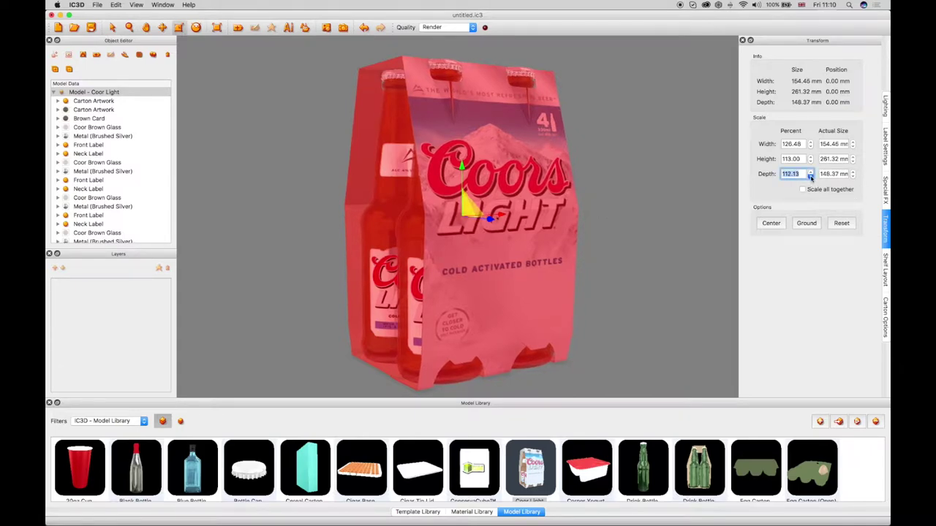
pyautogui.click(810, 177)
pyautogui.click(810, 177)
pyautogui.click(810, 177)
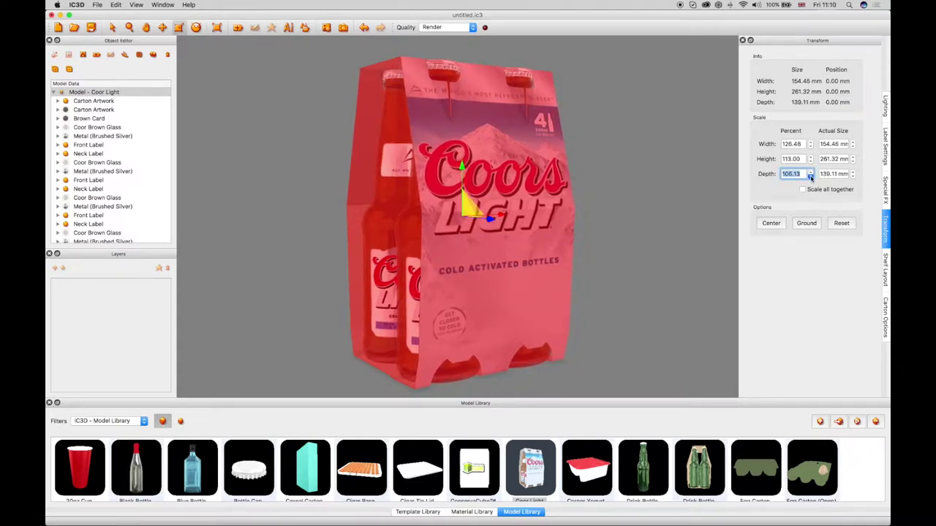
pyautogui.click(810, 177)
pyautogui.click(810, 177)
pyautogui.click(810, 177)
pyautogui.click(810, 177)
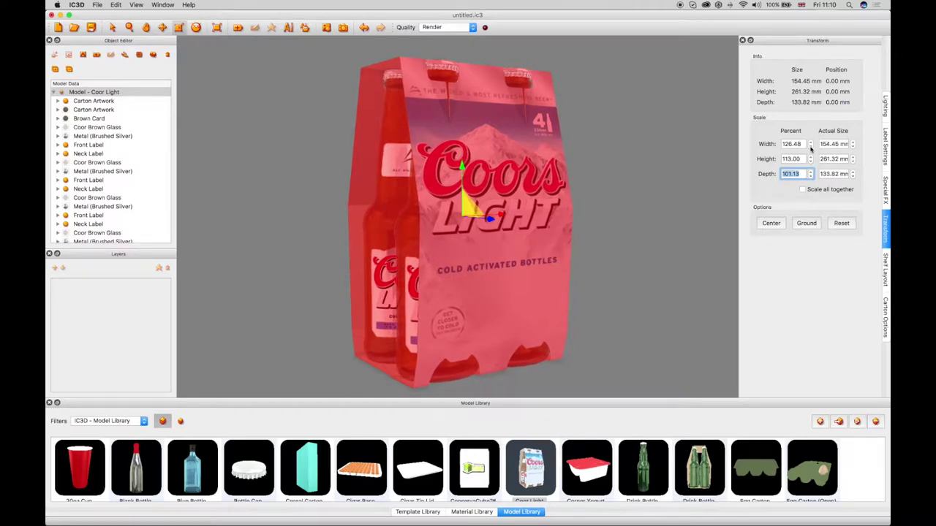
# Step: Reduce the carton's width scale in single-percent increments to 100.48%
pyautogui.click(810, 147)
pyautogui.click(810, 147)
pyautogui.click(810, 147)
pyautogui.click(810, 147)
pyautogui.click(810, 147)
pyautogui.click(810, 147)
pyautogui.click(811, 147)
pyautogui.click(810, 147)
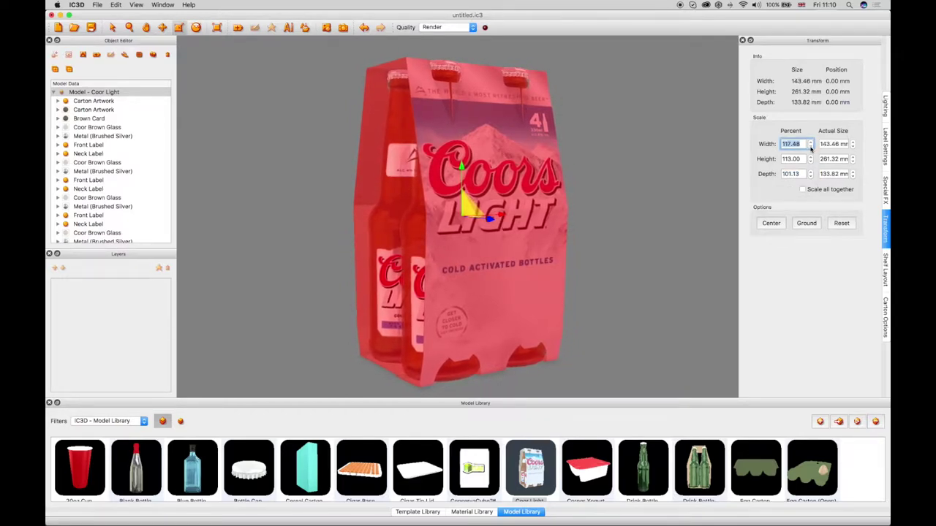
pyautogui.doubleClick(810, 147)
pyautogui.click(810, 147)
pyautogui.doubleClick(810, 147)
pyautogui.doubleClick(811, 147)
pyautogui.click(810, 147)
pyautogui.doubleClick(810, 147)
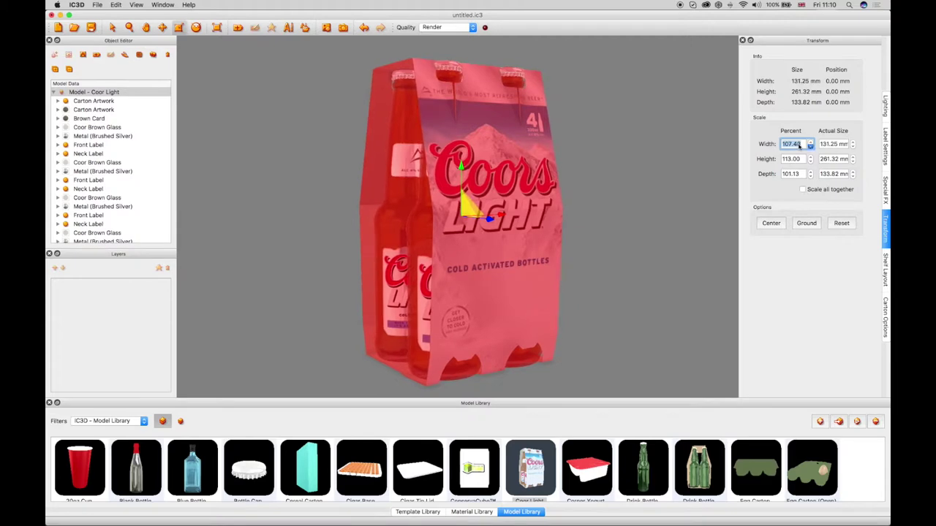
pyautogui.click(810, 147)
pyautogui.click(810, 147)
pyautogui.click(810, 147)
pyautogui.click(810, 146)
pyautogui.click(811, 147)
pyautogui.click(811, 147)
pyautogui.click(811, 147)
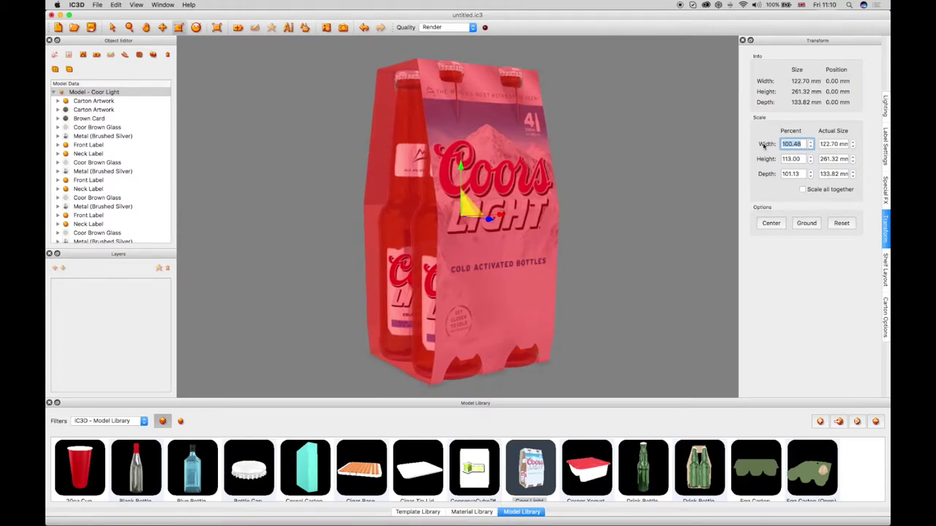
# Step: Set the carton's width, height and depth scale to 100%
pyautogui.write('100')
pyautogui.press('Tab')
pyautogui.press('Tab')
pyautogui.write('100')
pyautogui.press('Tab')
pyautogui.press('Tab')
pyautogui.write('100')
pyautogui.press('Return')
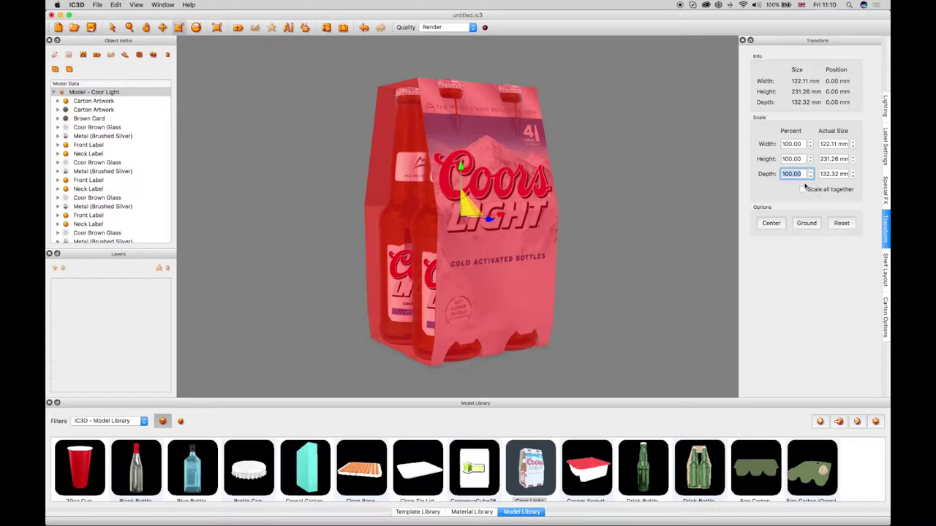
# Step: Enable scaling all dimensions together and scale the carton uniformly to 125%
pyautogui.click(804, 190)
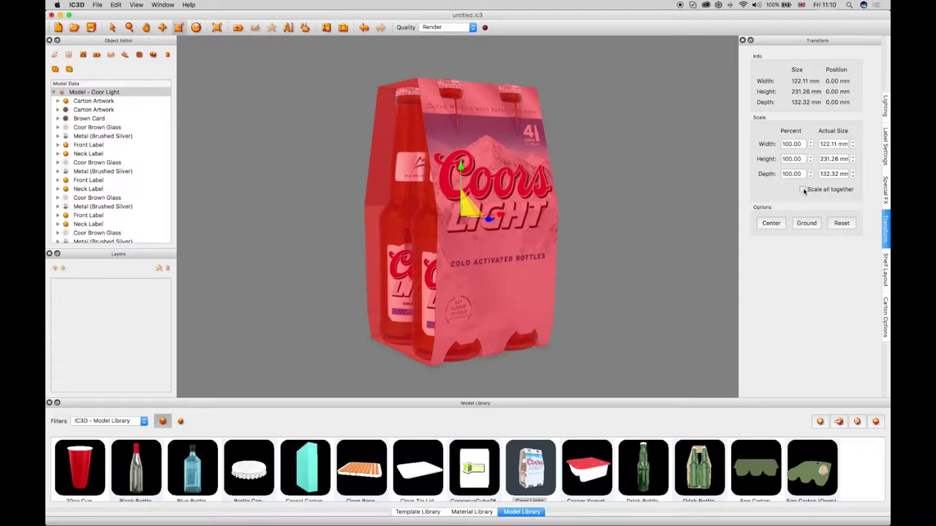
pyautogui.click(803, 144)
pyautogui.moveTo(803, 145); pyautogui.dragTo(768, 143)
pyautogui.write('125')
pyautogui.press('Return')
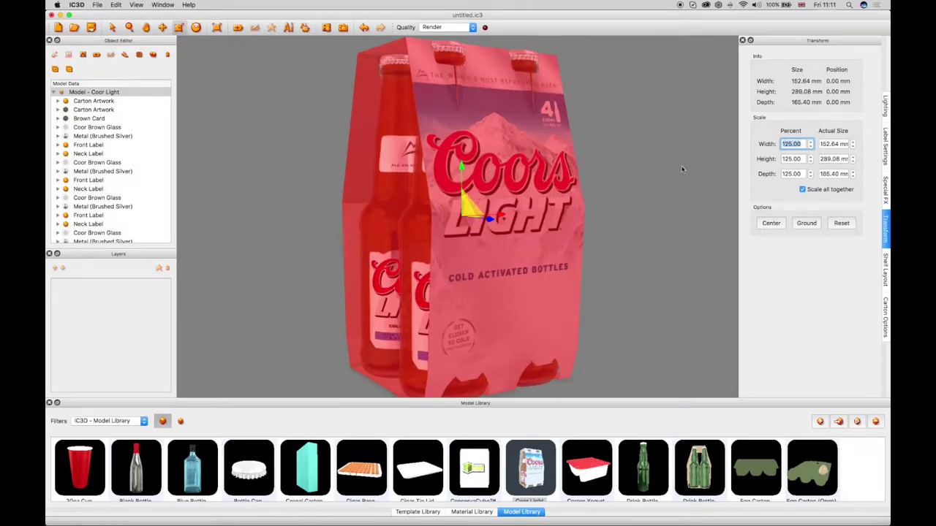
# Step: Scale only the carton's width freehand to about 87%
pyautogui.click(501, 218)
pyautogui.moveTo(500, 218); pyautogui.dragTo(539, 209)
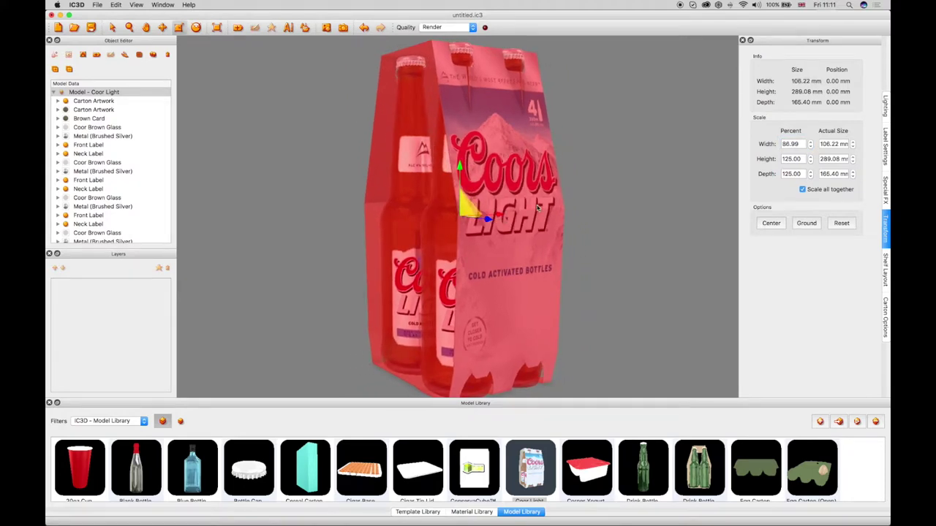
# Step: Set the carton's width scale to 125% with all dimensions scaled together
pyautogui.moveTo(800, 144); pyautogui.dragTo(776, 145)
pyautogui.write('125')
pyautogui.press('Return')
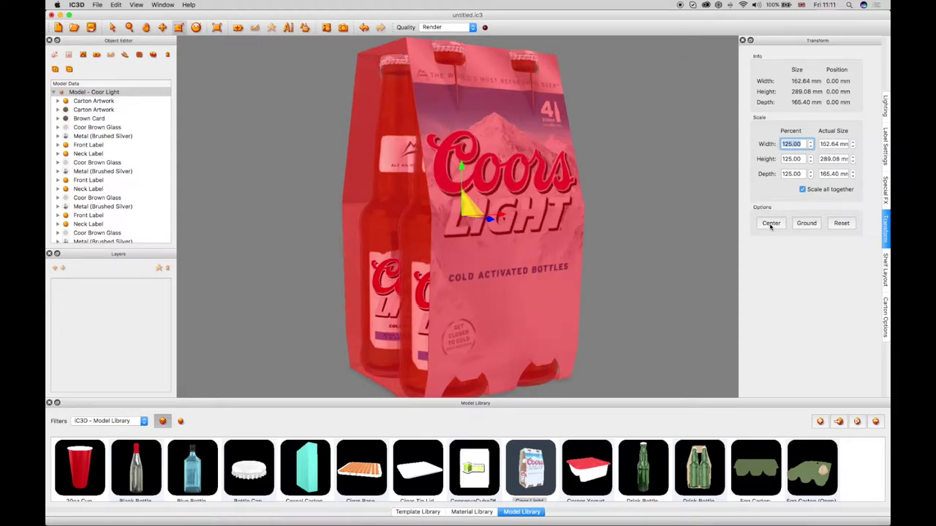
# Step: Center and ground the scaled carton, and reset its transforms with the Reset Transforms option
pyautogui.click(770, 224)
pyautogui.click(808, 223)
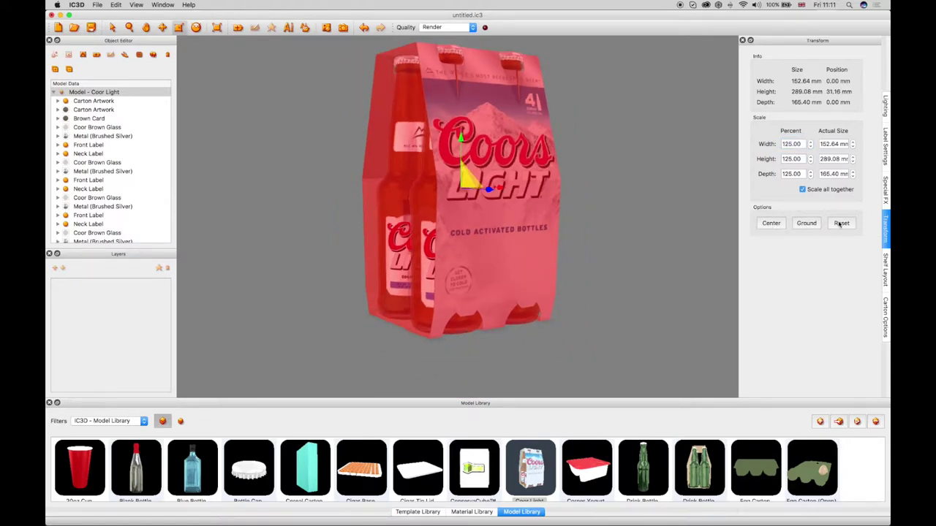
pyautogui.click(841, 224)
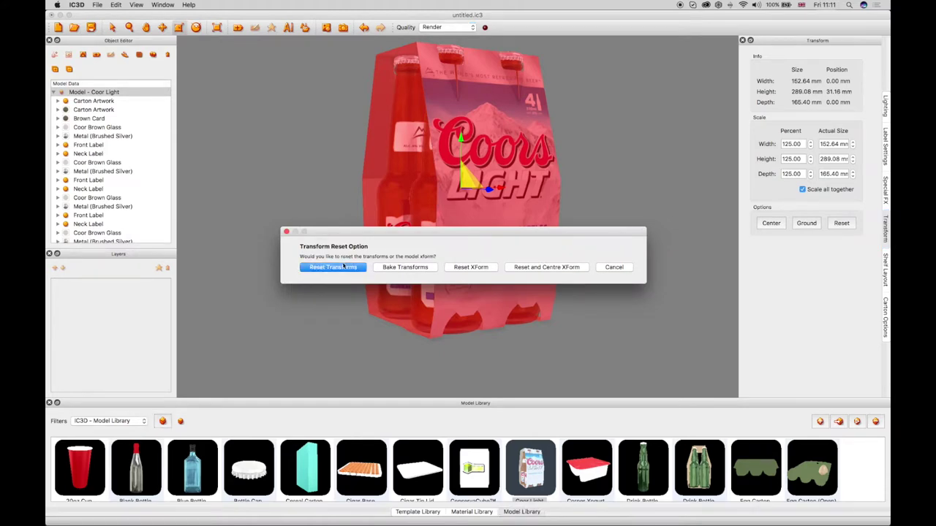
pyautogui.click(333, 267)
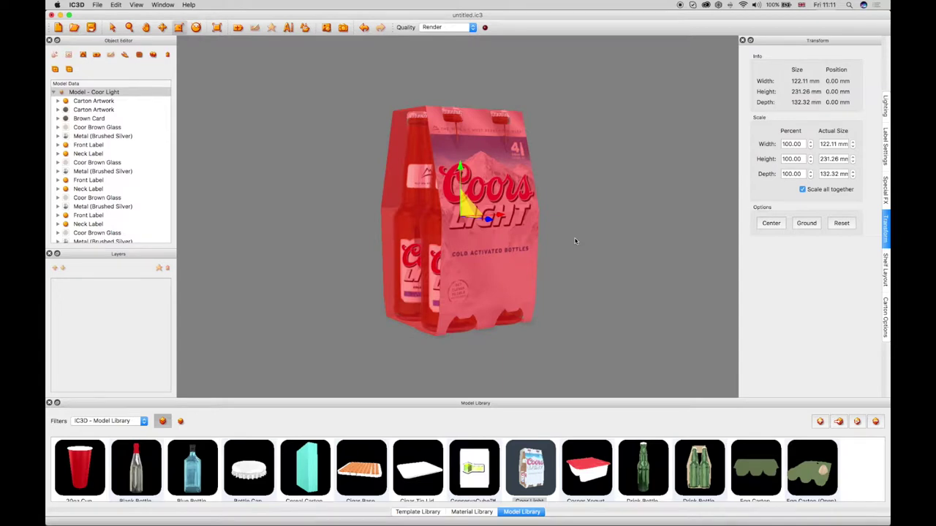
# Step: Rotate the carton freehand to about 349° in X and 334° in Y, and set its X rotation to 0
pyautogui.click(196, 28)
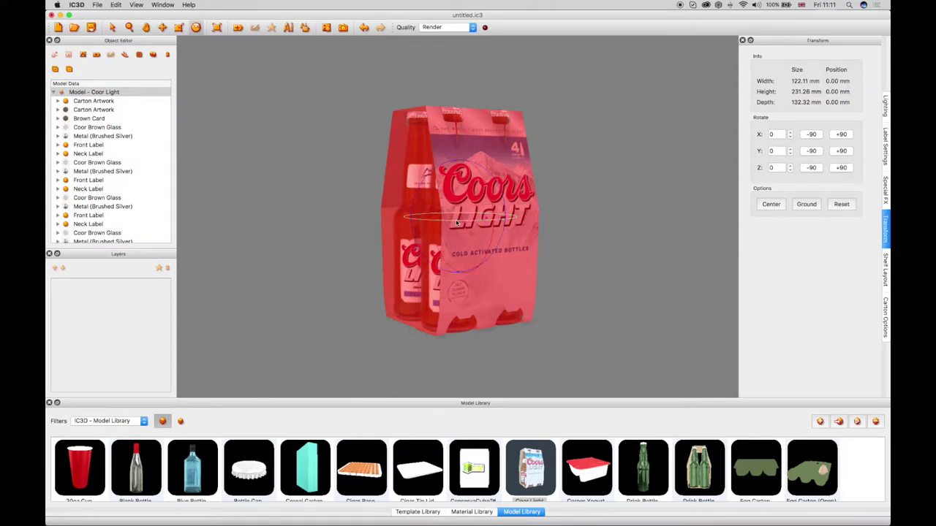
pyautogui.moveTo(457, 223); pyautogui.dragTo(449, 166)
pyautogui.press('super+z')
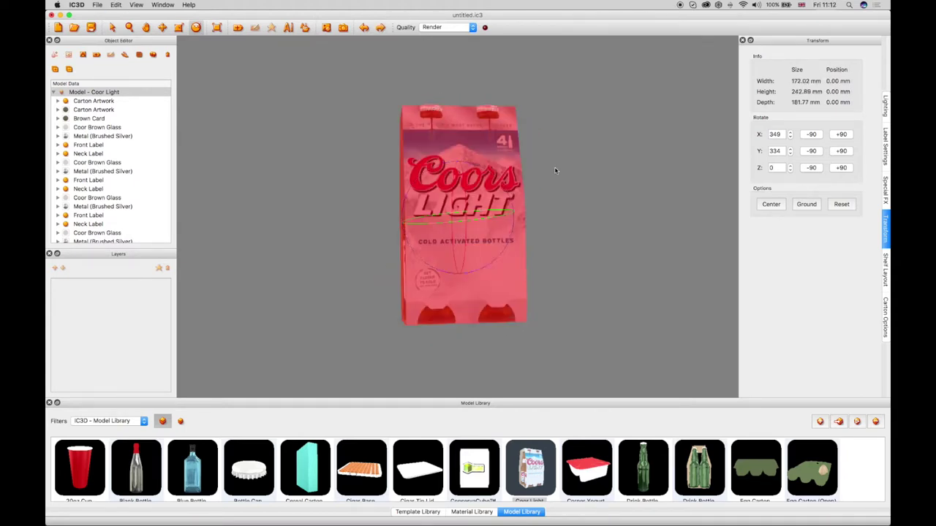
pyautogui.click(781, 134)
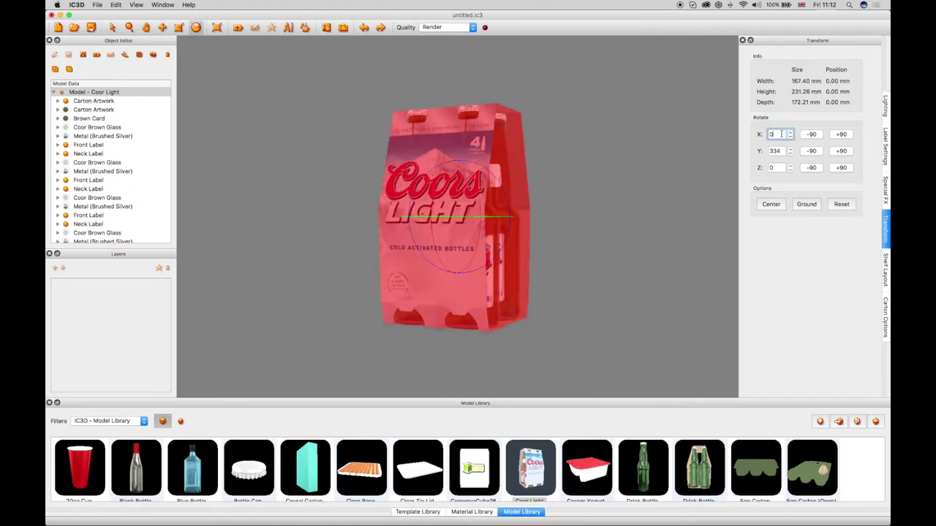
# Step: Rotate the carton about X in +90° increments to 360, and turn it +90° and back -90° about Y
pyautogui.click(843, 134)
pyautogui.click(843, 135)
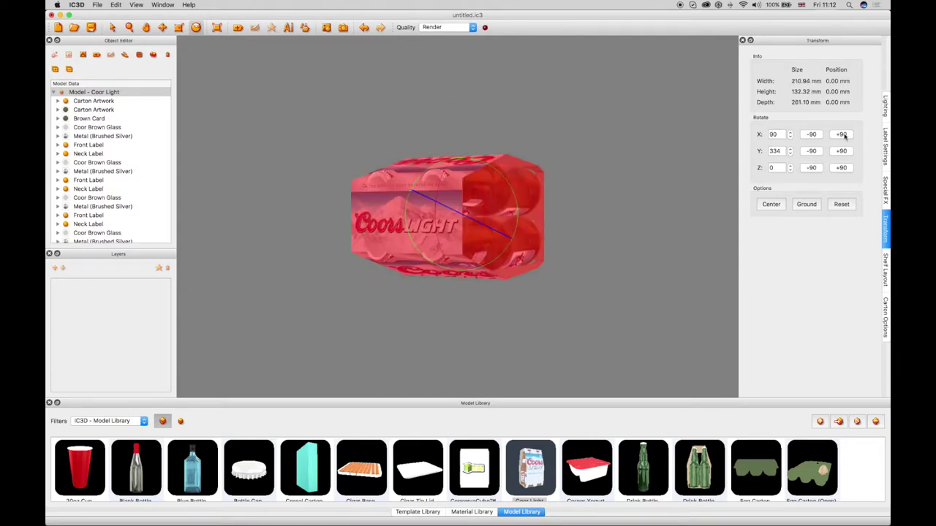
pyautogui.click(842, 134)
pyautogui.click(843, 134)
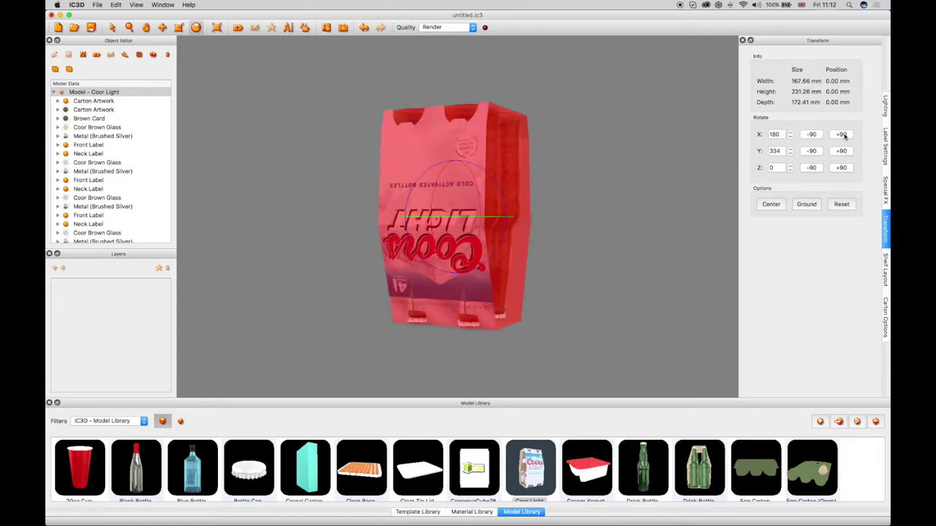
pyautogui.click(842, 135)
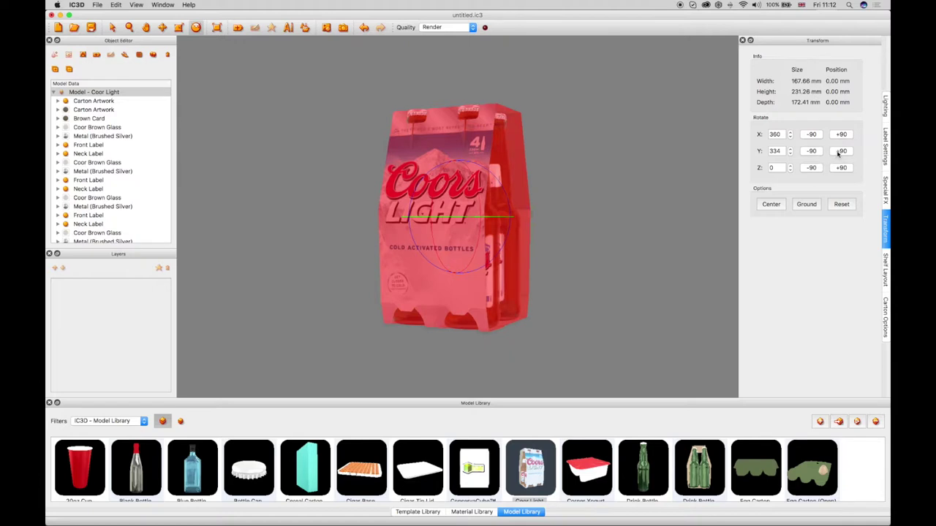
pyautogui.click(839, 152)
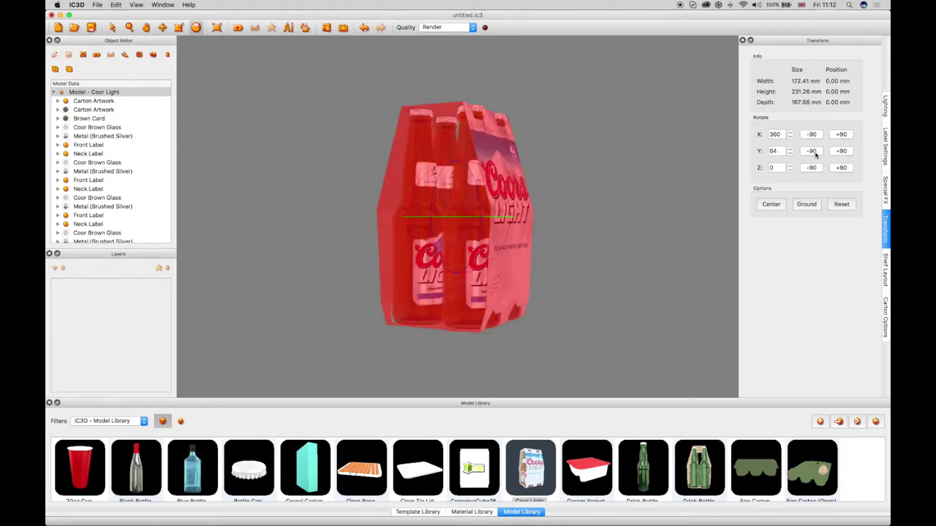
pyautogui.click(813, 151)
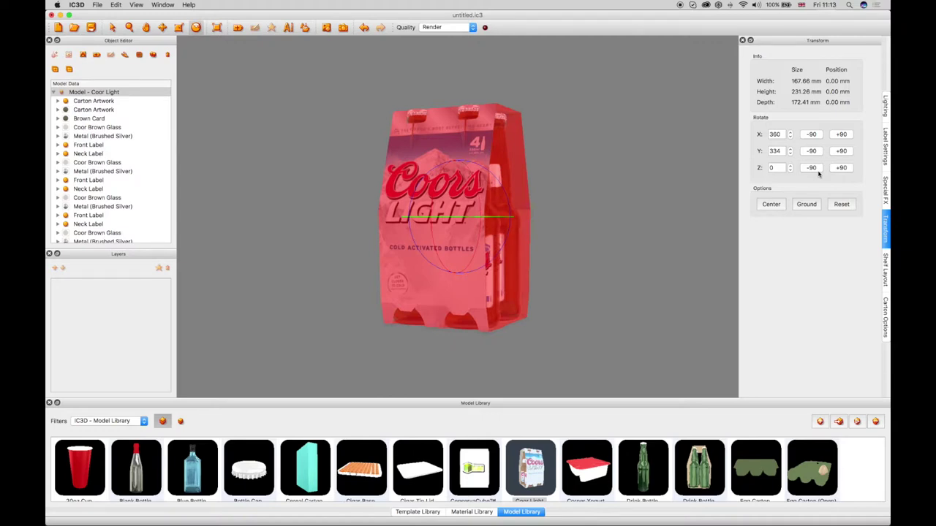
# Step: Center and ground the rotated carton, and clear its rotation with the Reset Transforms option
pyautogui.click(774, 204)
pyautogui.click(806, 205)
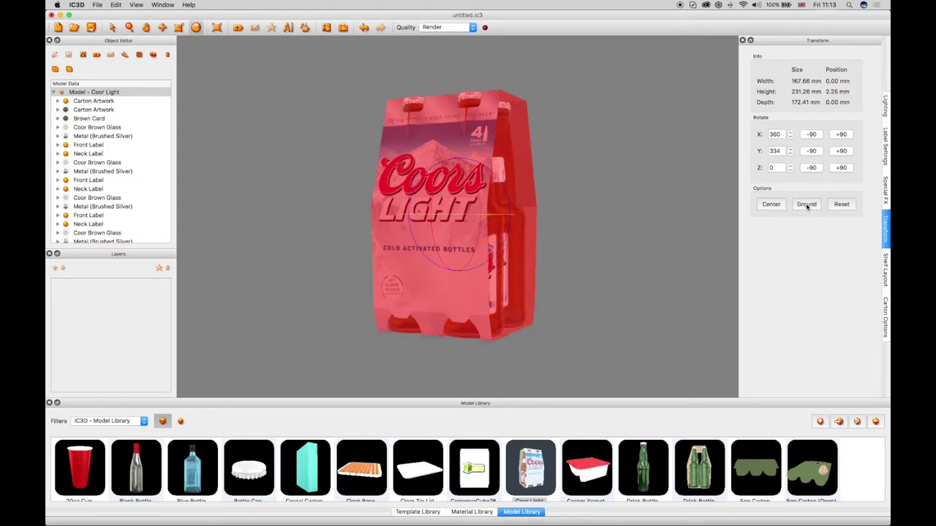
pyautogui.click(843, 205)
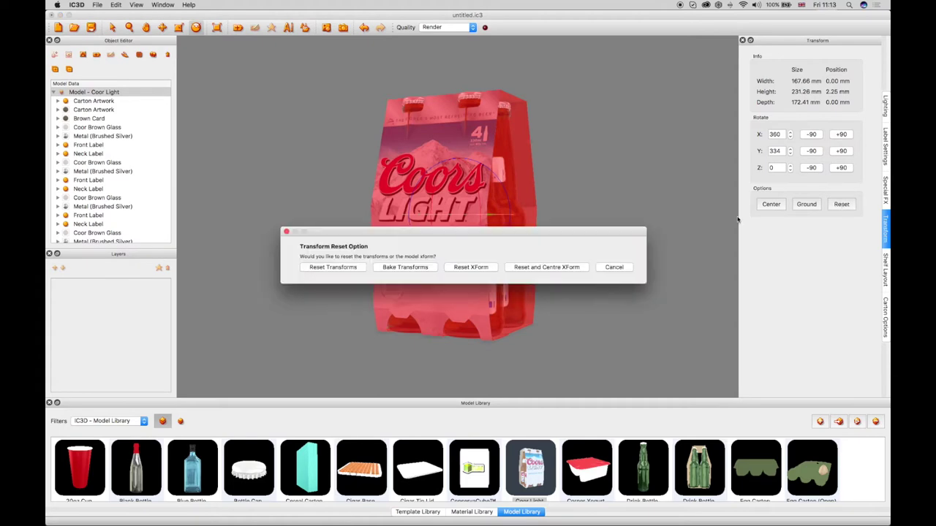
pyautogui.click(345, 267)
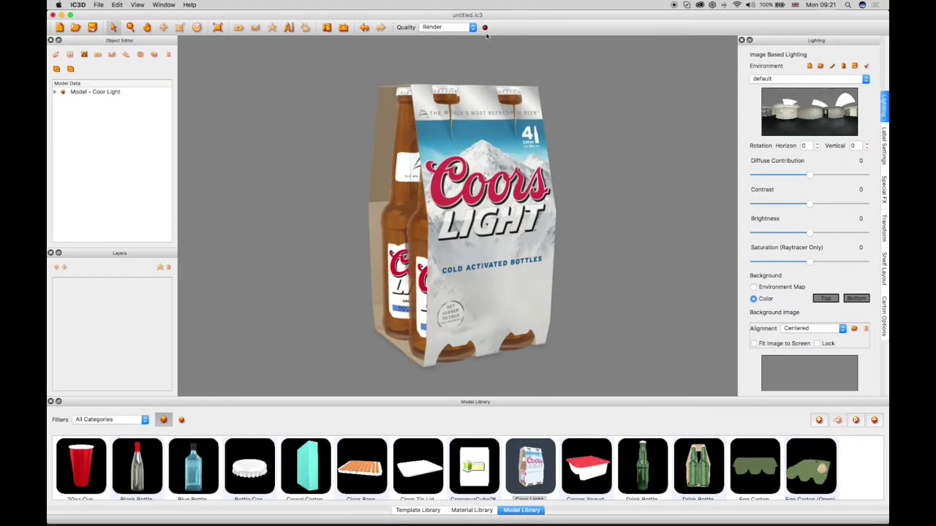
# Step: Record a freehand movie that zooms in on and orbits around the Coors Light carton, and stop the recording
pyautogui.click(485, 27)
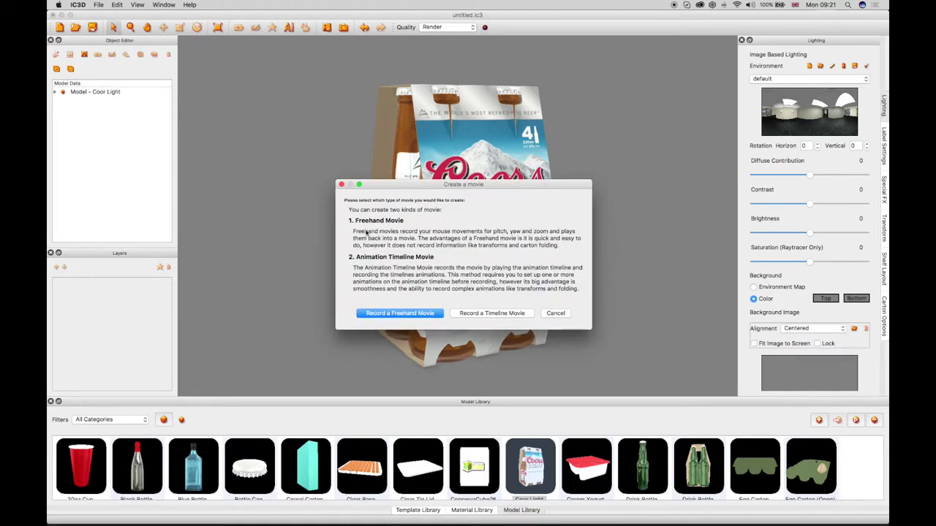
pyautogui.click(390, 315)
pyautogui.scroll(5, 450, 283)
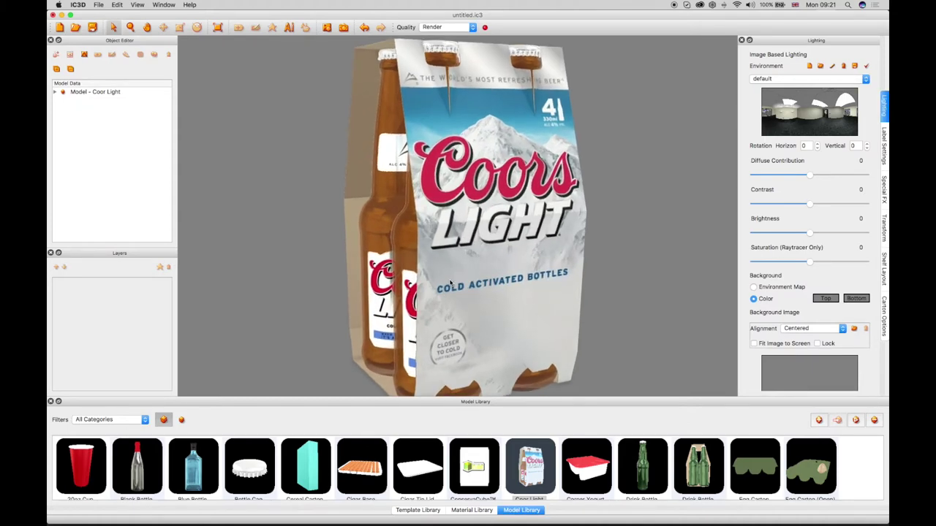
pyautogui.moveTo(450, 283); pyautogui.dragTo(383, 194)
pyautogui.scroll(3, 384, 194)
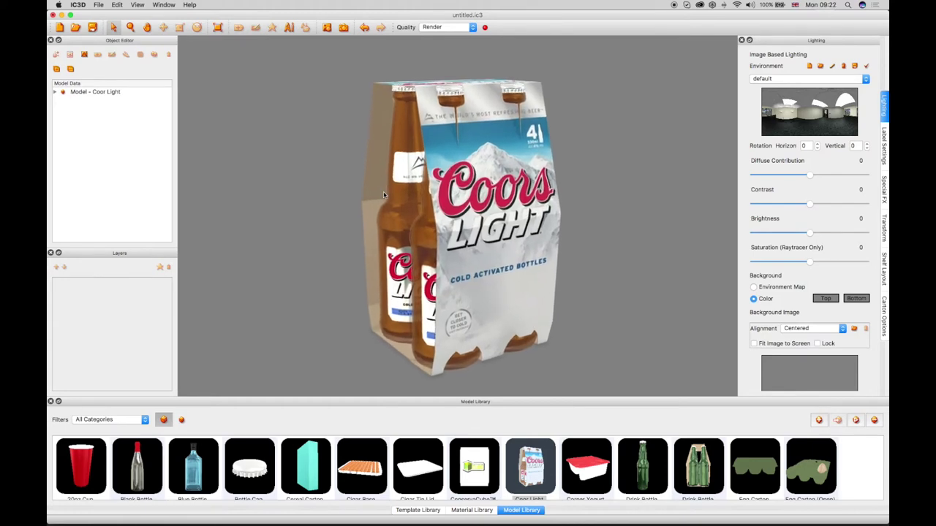
pyautogui.scroll(-1, 383, 193)
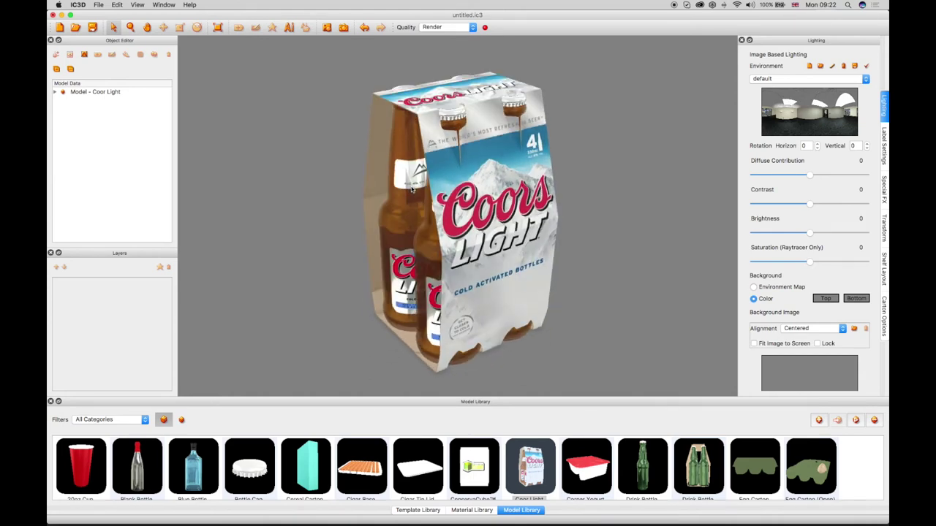
pyautogui.click(485, 28)
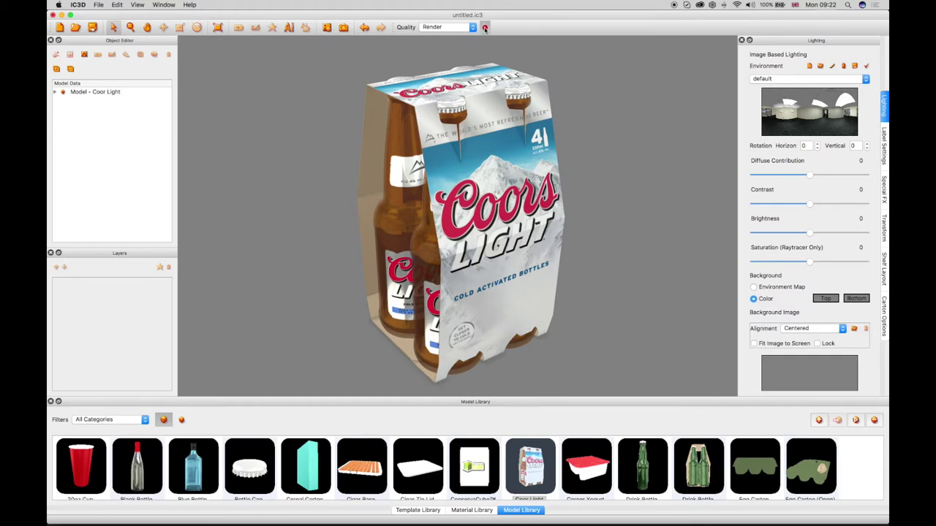
pyautogui.click(484, 28)
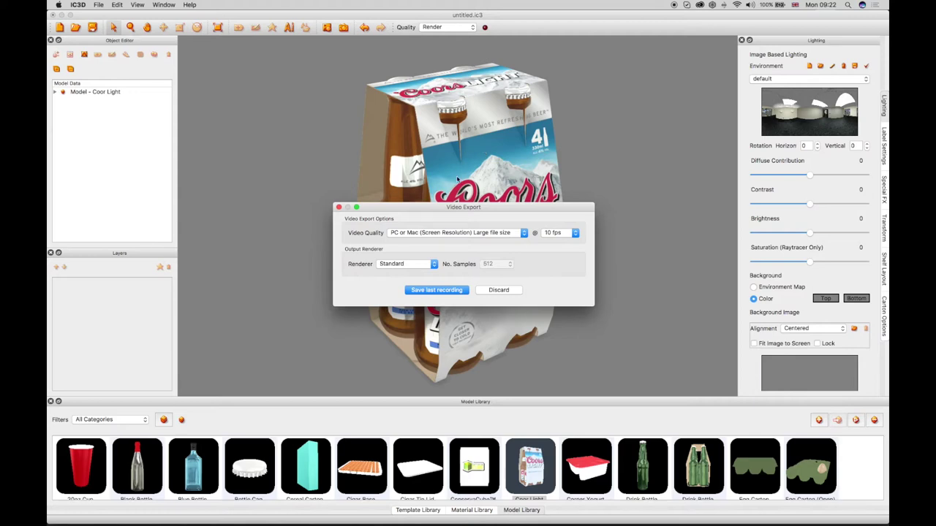
# Step: Export the recording in PC or Mac (Screen Resolution) Large file size quality to the Desktop as Freehand Movie, and open it for viewing
pyautogui.click(465, 234)
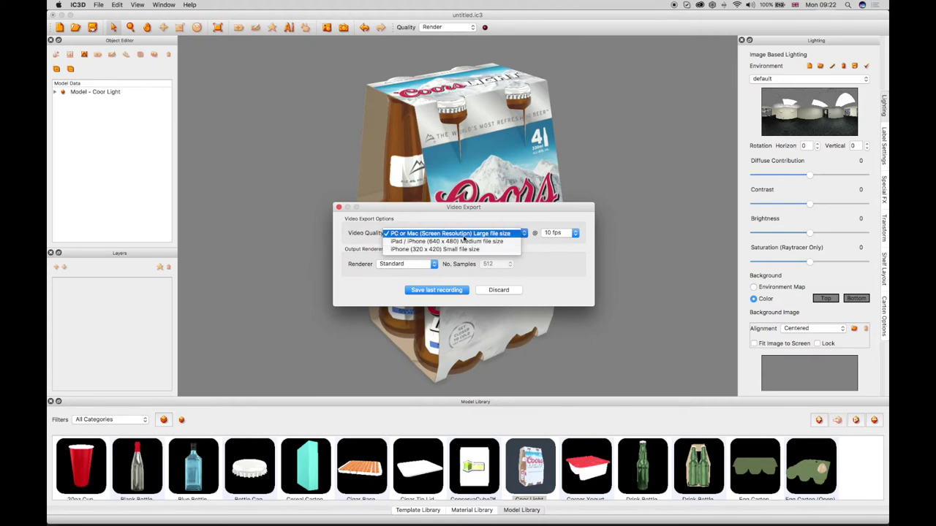
pyautogui.click(464, 234)
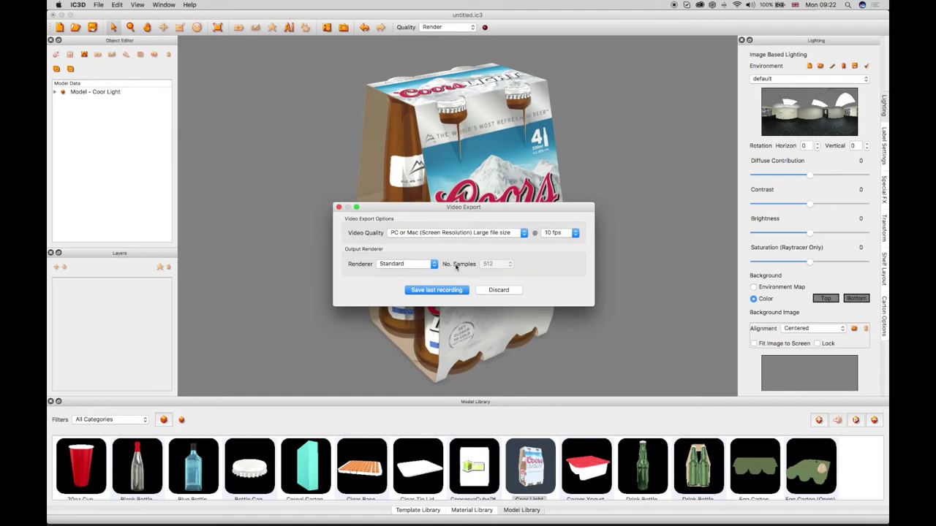
pyautogui.click(452, 290)
pyautogui.write('Freeh')
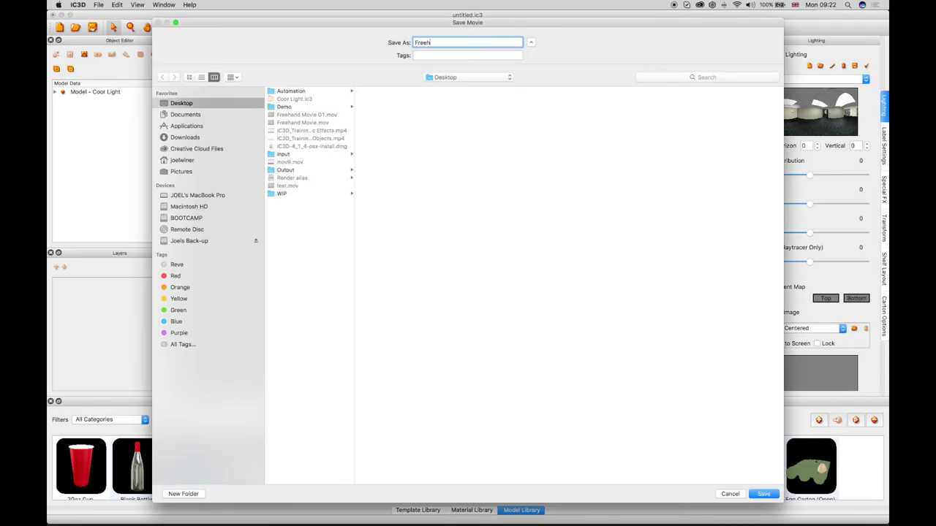
pyautogui.write('and Movie')
pyautogui.press('Return')
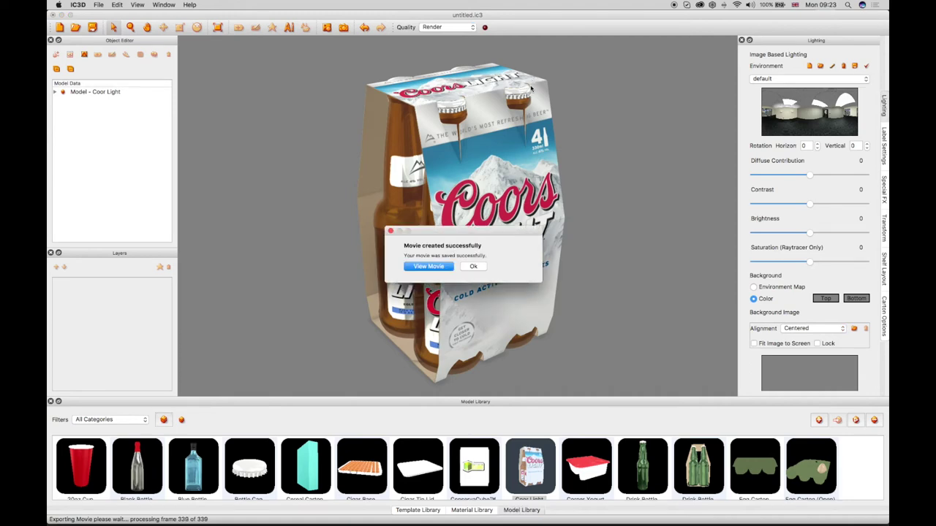
pyautogui.click(433, 268)
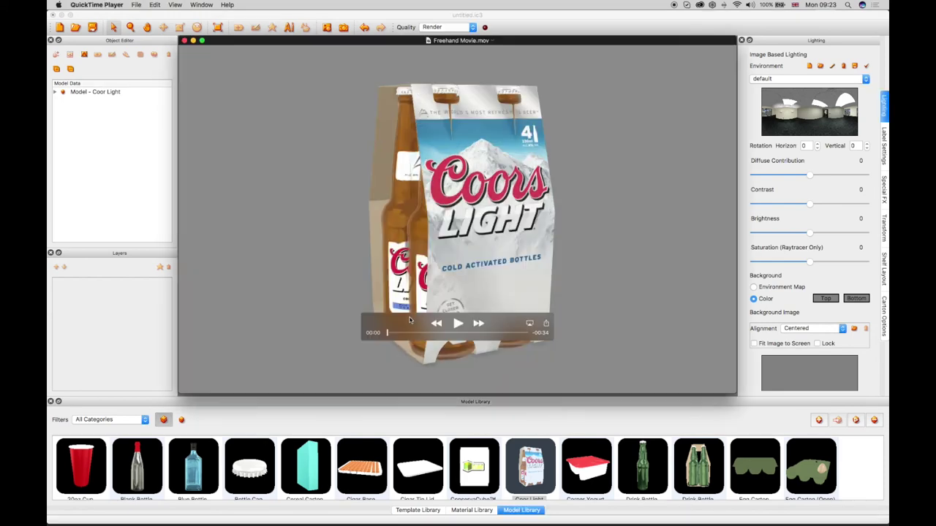